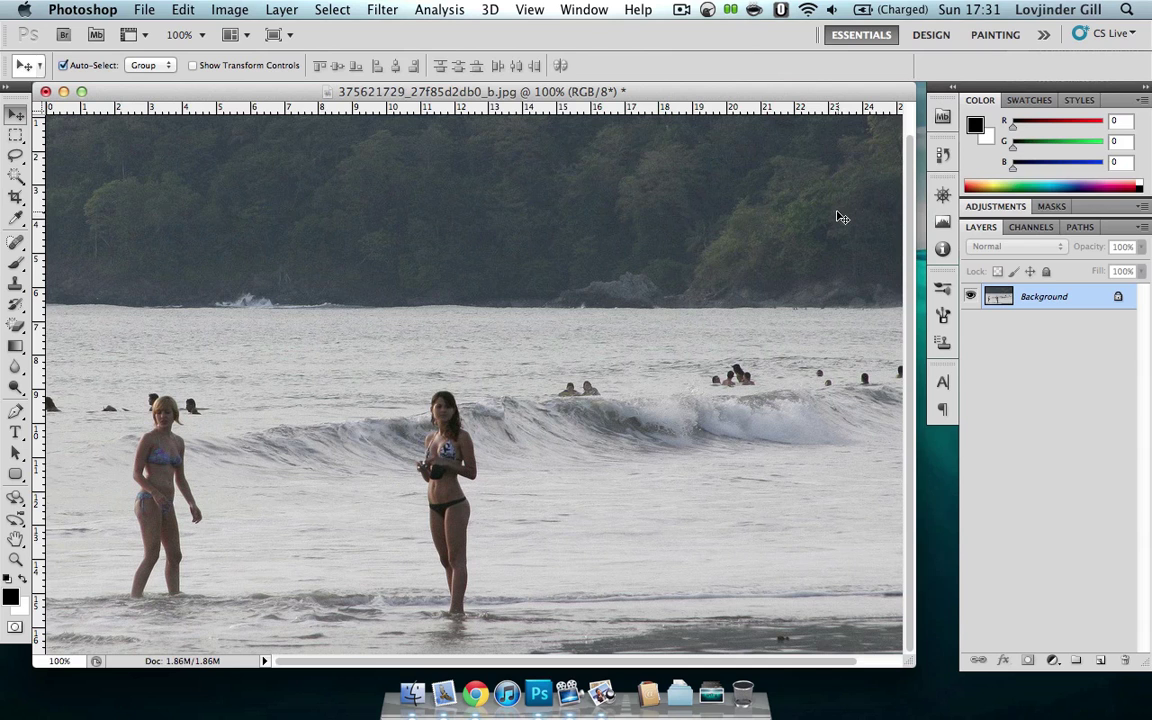
# Zoom to 200% on the blonde woman at left and pick the Lasso tool
pyautogui.click(942, 195)
pyautogui.click(899, 278)
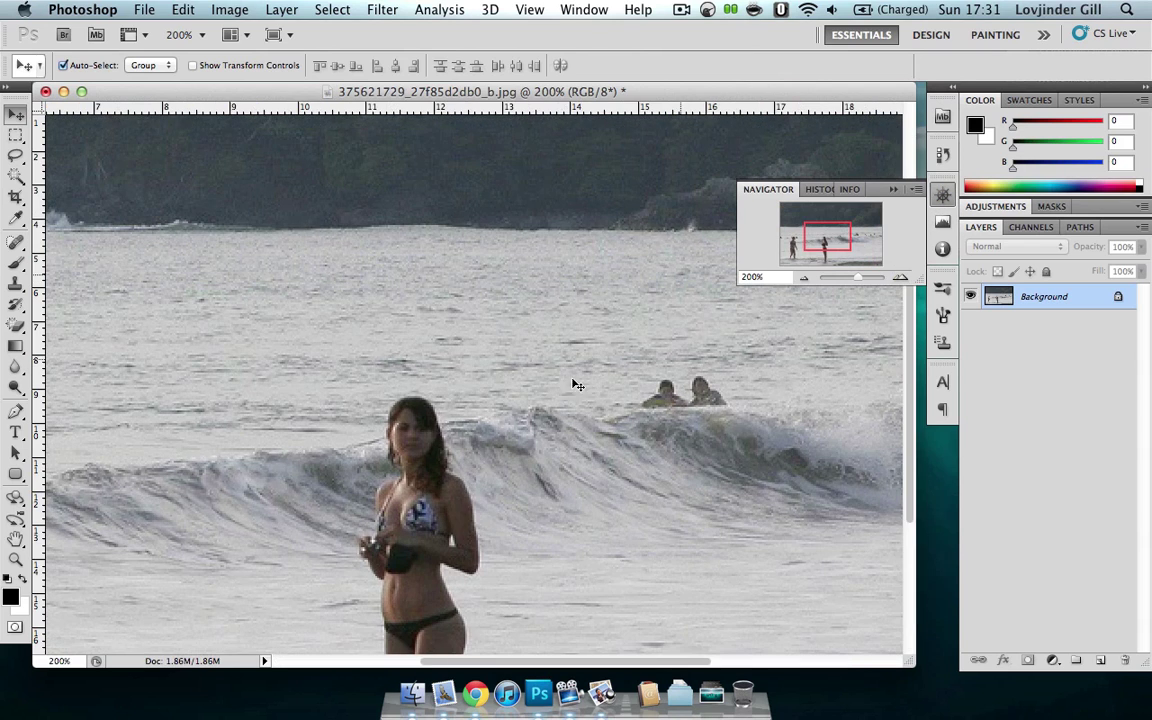
pyautogui.hscroll(-10, 522, 386)
pyautogui.scroll(3, 522, 386)
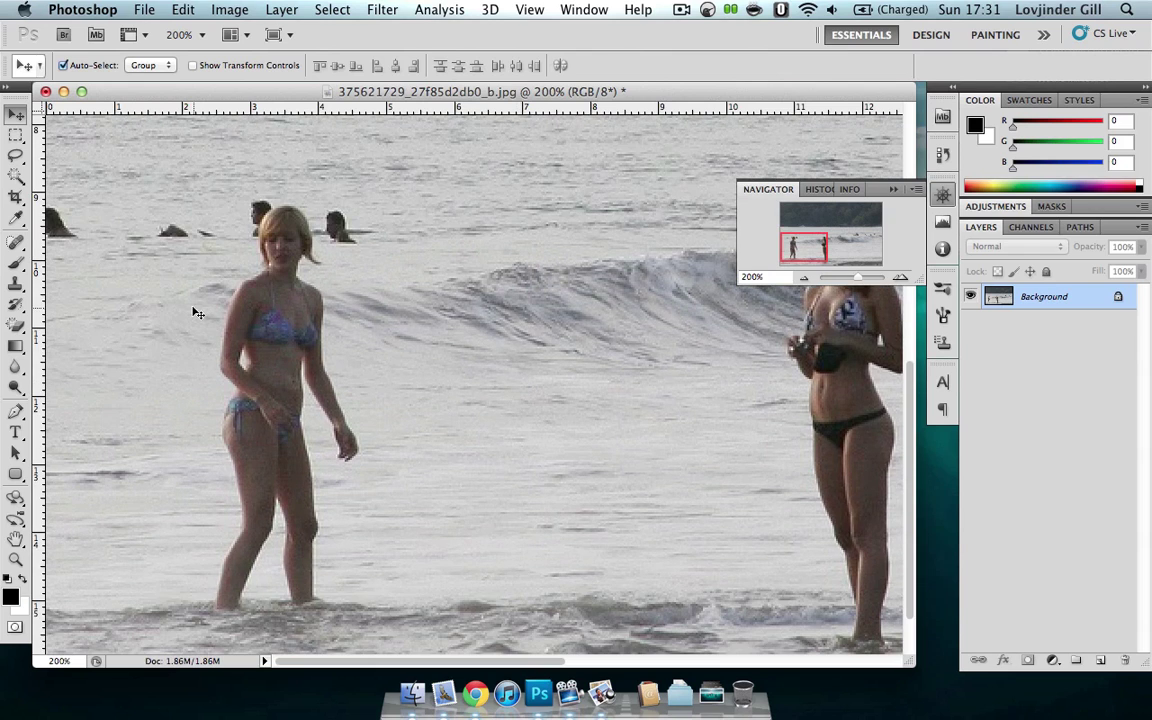
pyautogui.click(15, 156)
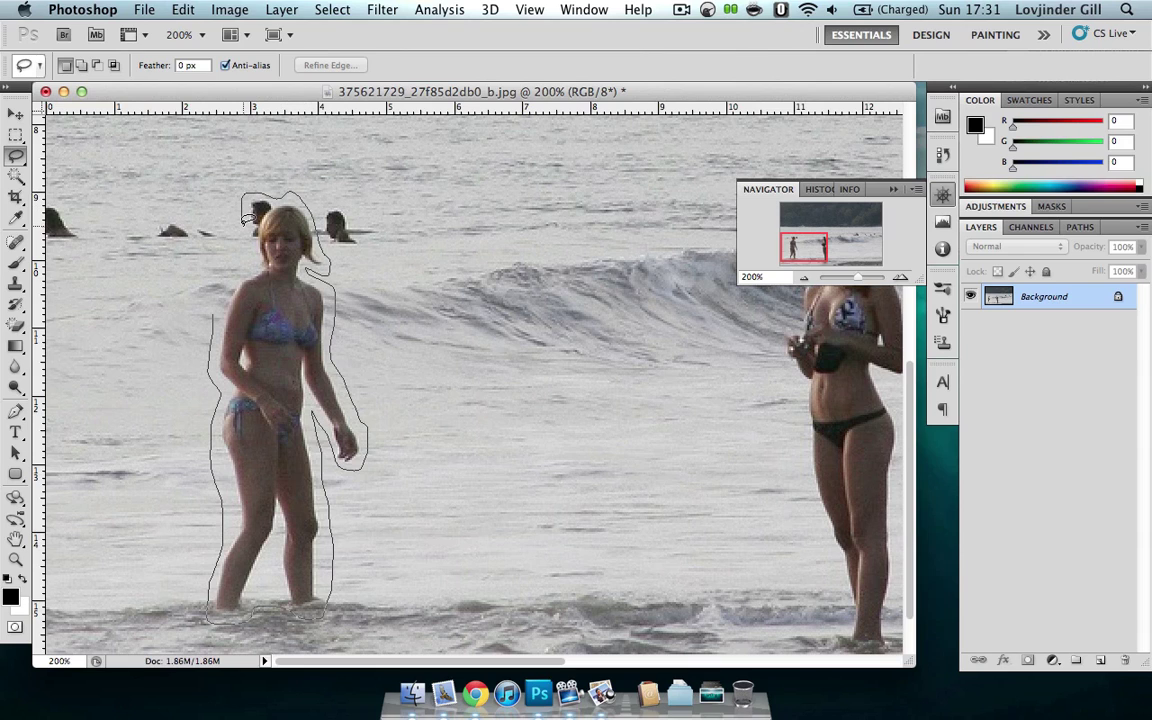
# Close the lasso outline around the blonde woman and shift it onto empty water at left
pyautogui.moveTo(221, 305); pyautogui.dragTo(216, 302)
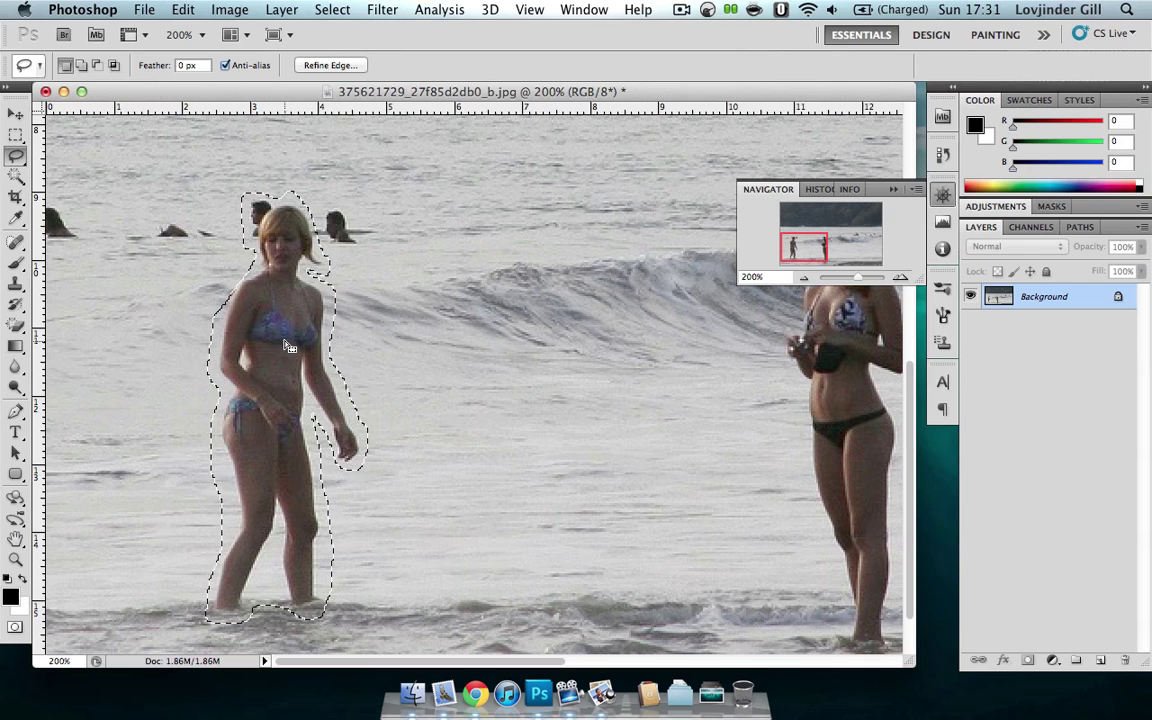
pyautogui.moveTo(285, 345); pyautogui.dragTo(123, 337)
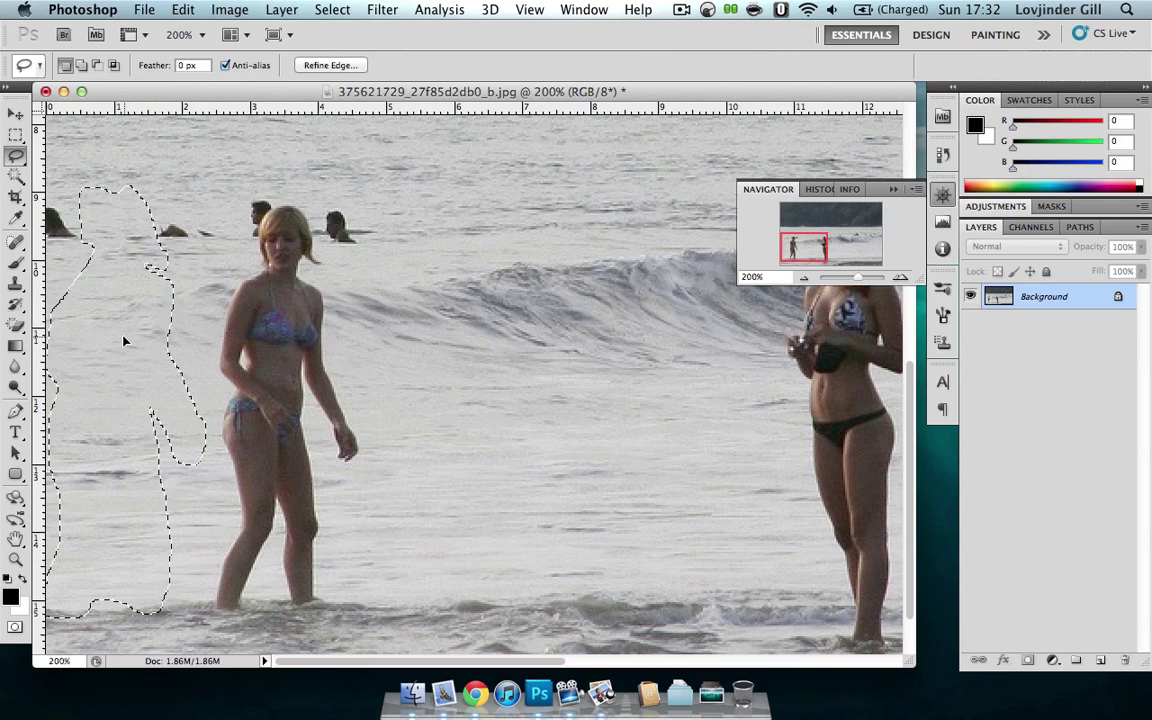
pyautogui.moveTo(124, 342); pyautogui.dragTo(124, 349)
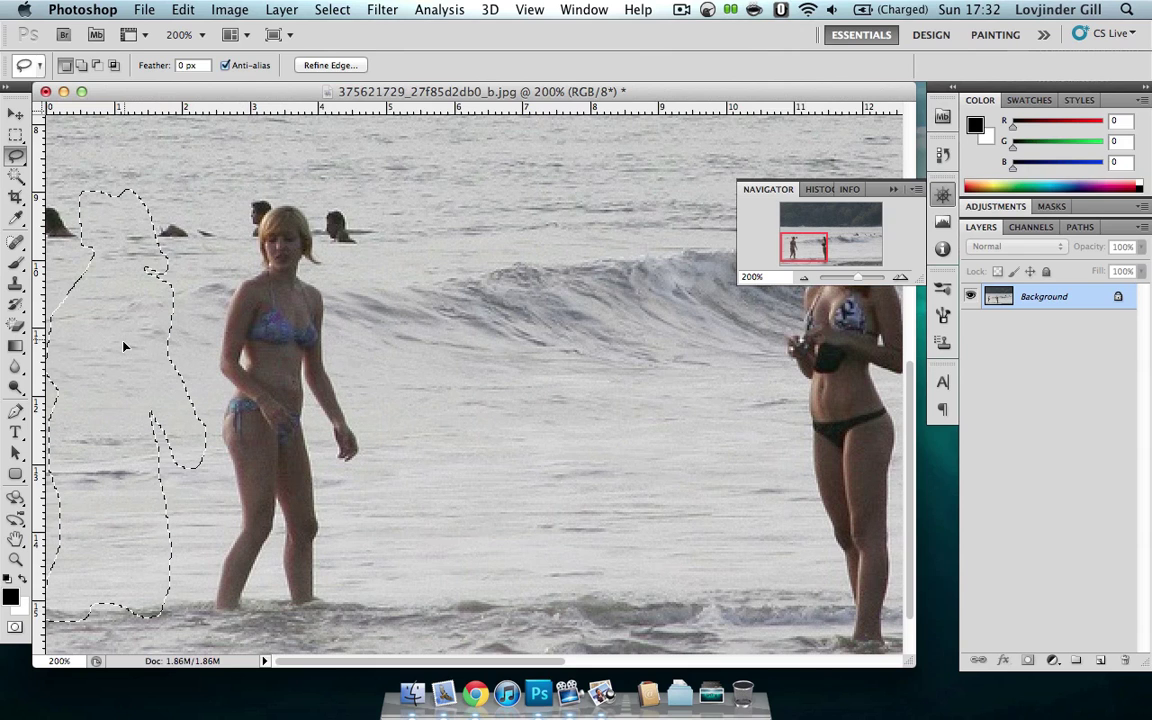
# Copy the water inside the selection and move the outline back over the woman
pyautogui.click(183, 9)
pyautogui.click(198, 151)
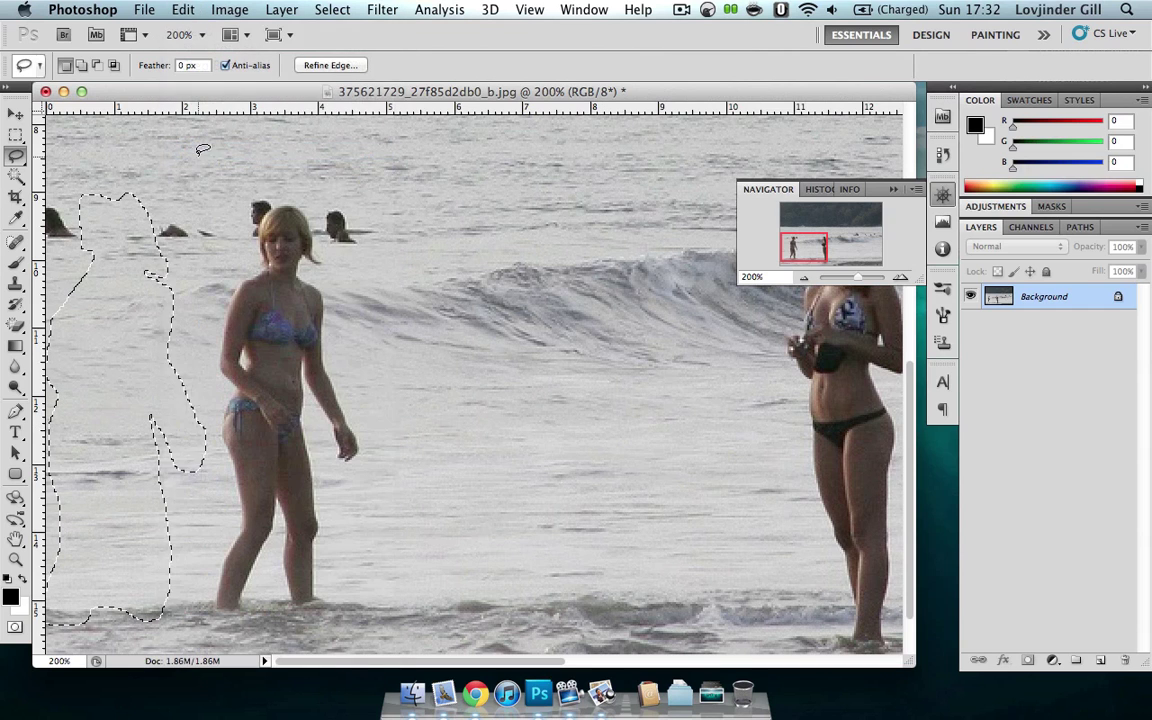
pyautogui.moveTo(104, 348)
pyautogui.mouseDown()
pyautogui.moveTo(137, 375)
pyautogui.moveTo(222, 373)
pyautogui.moveTo(277, 387)
pyautogui.mouseUp()
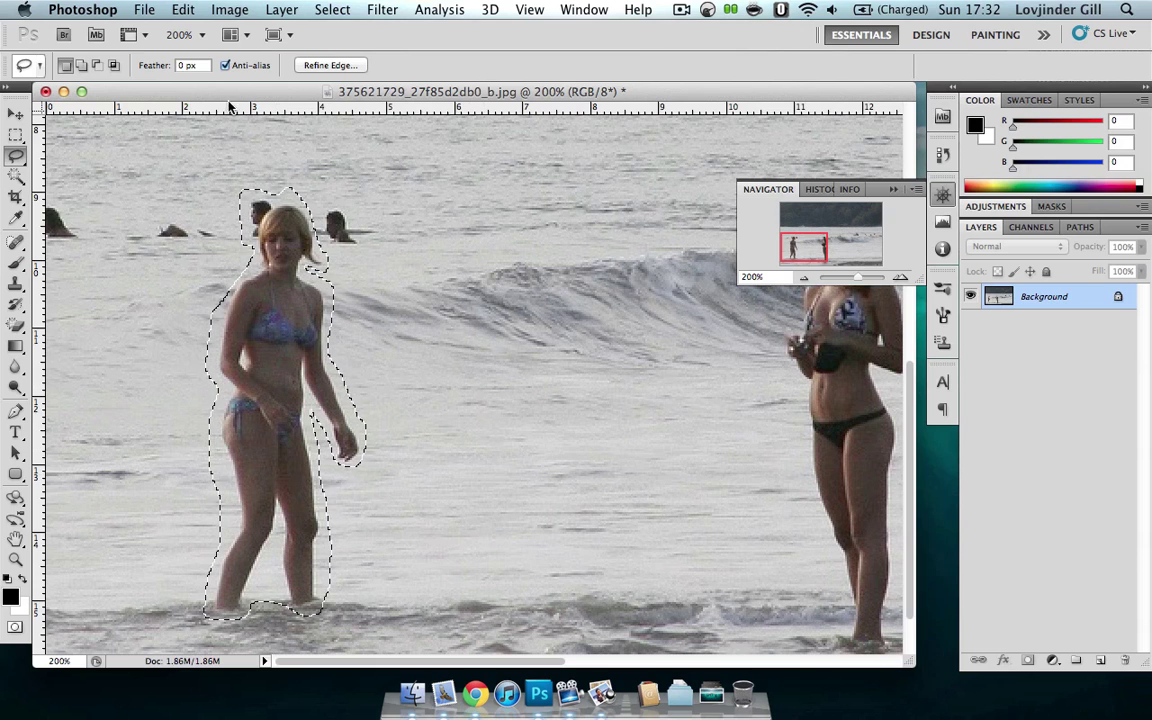
pyautogui.click(186, 9)
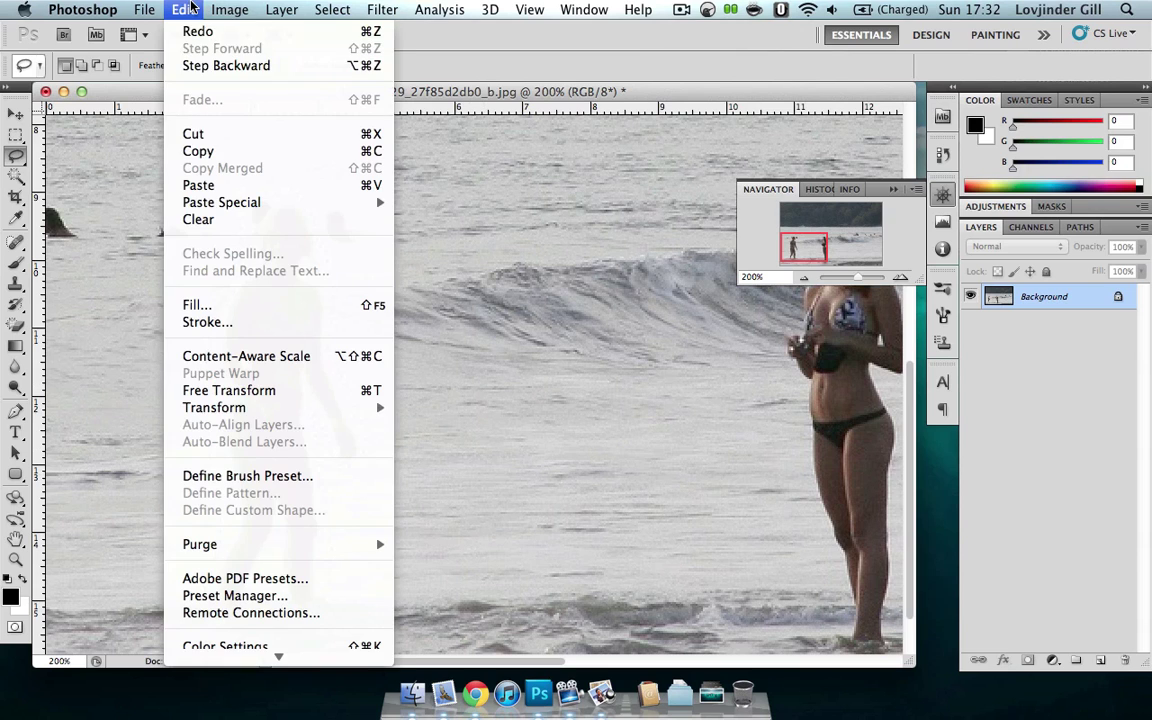
# Paste the copied water as Layer 1 over the woman, then flatten the image
pyautogui.click(200, 185)
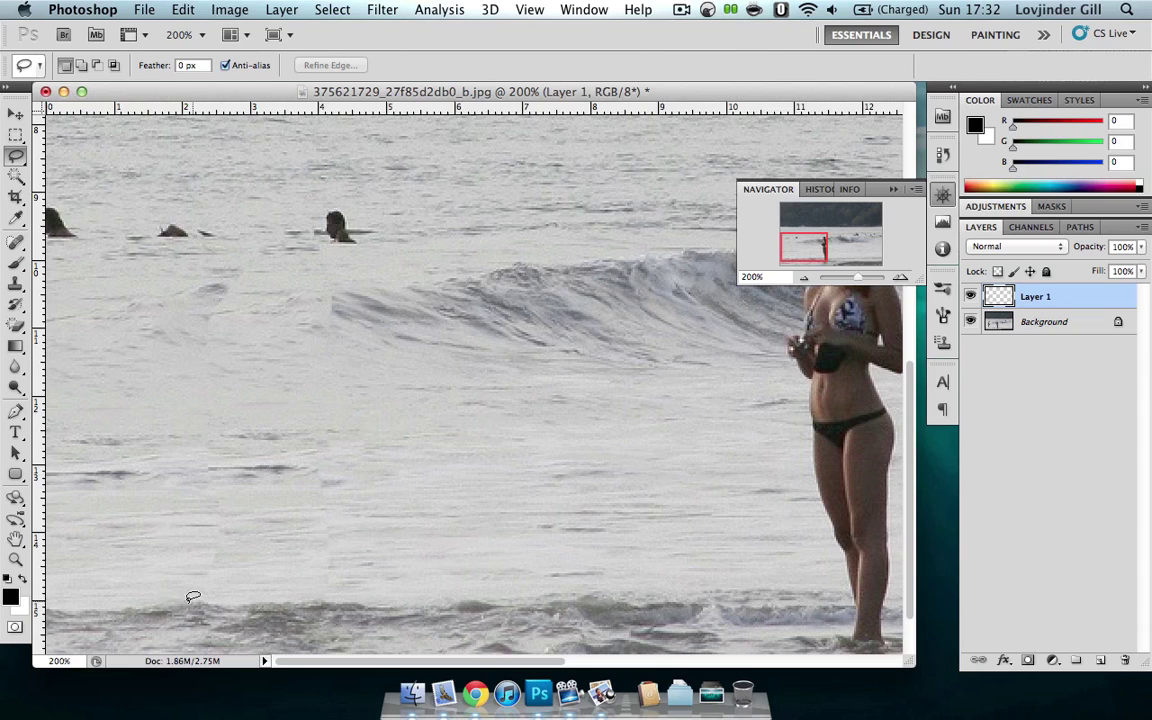
pyautogui.click(15, 114)
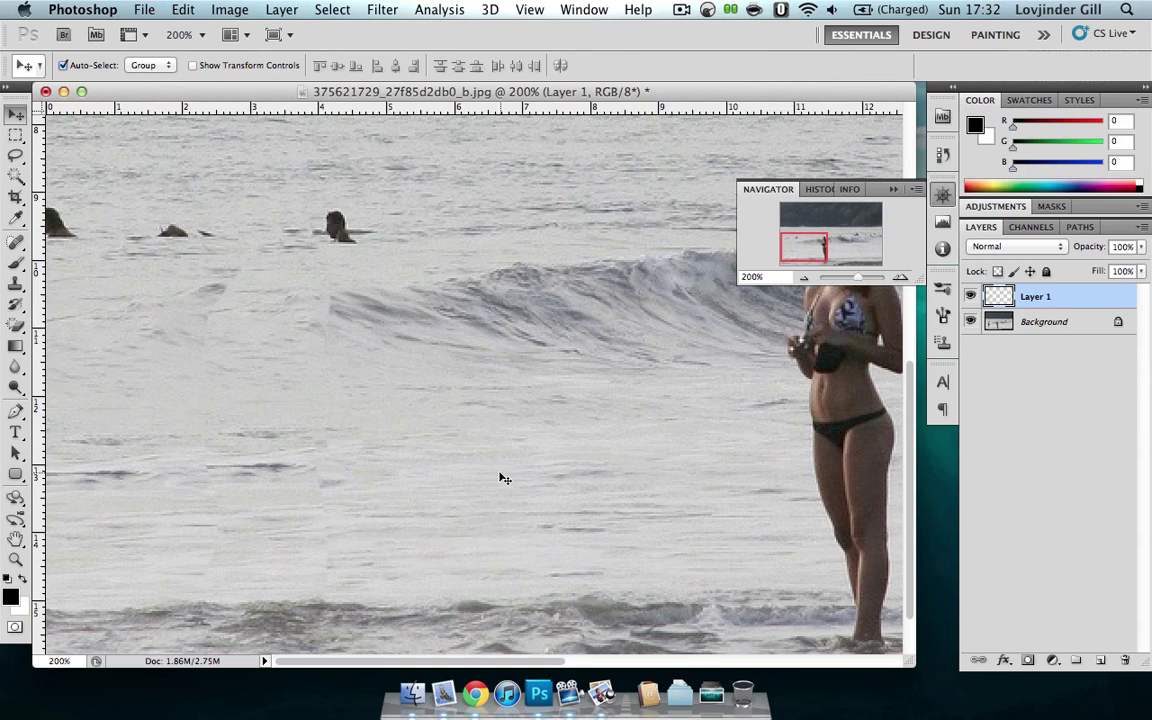
pyautogui.rightClick(1071, 297)
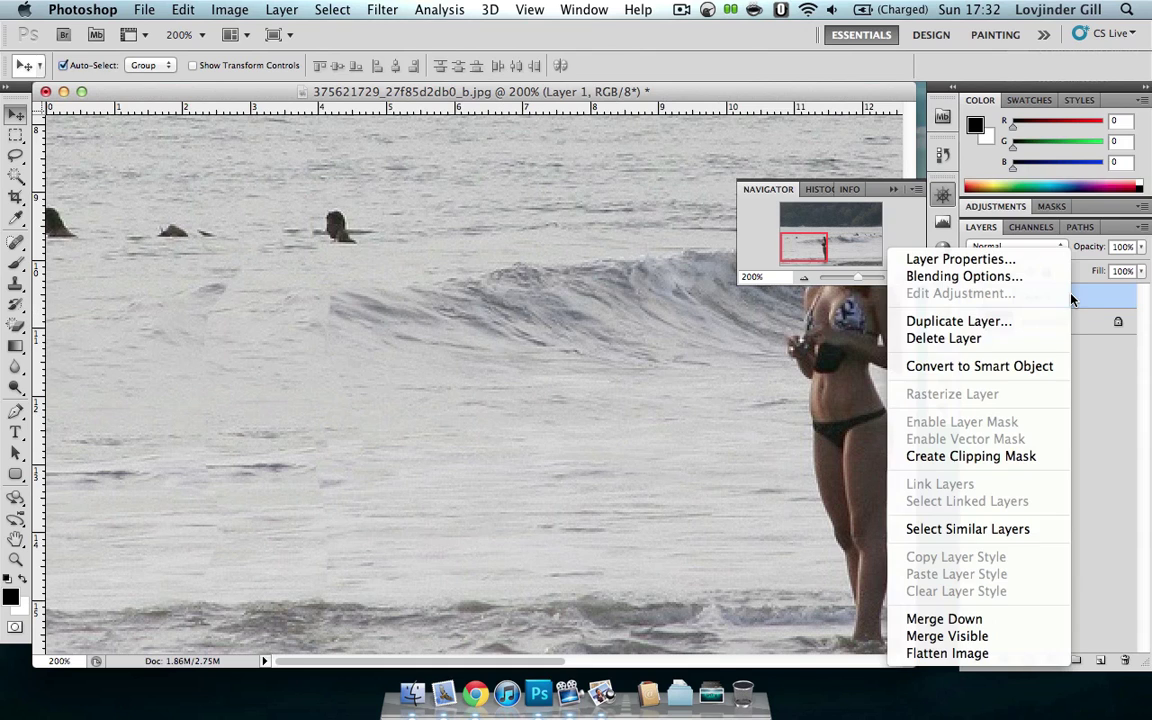
pyautogui.click(965, 654)
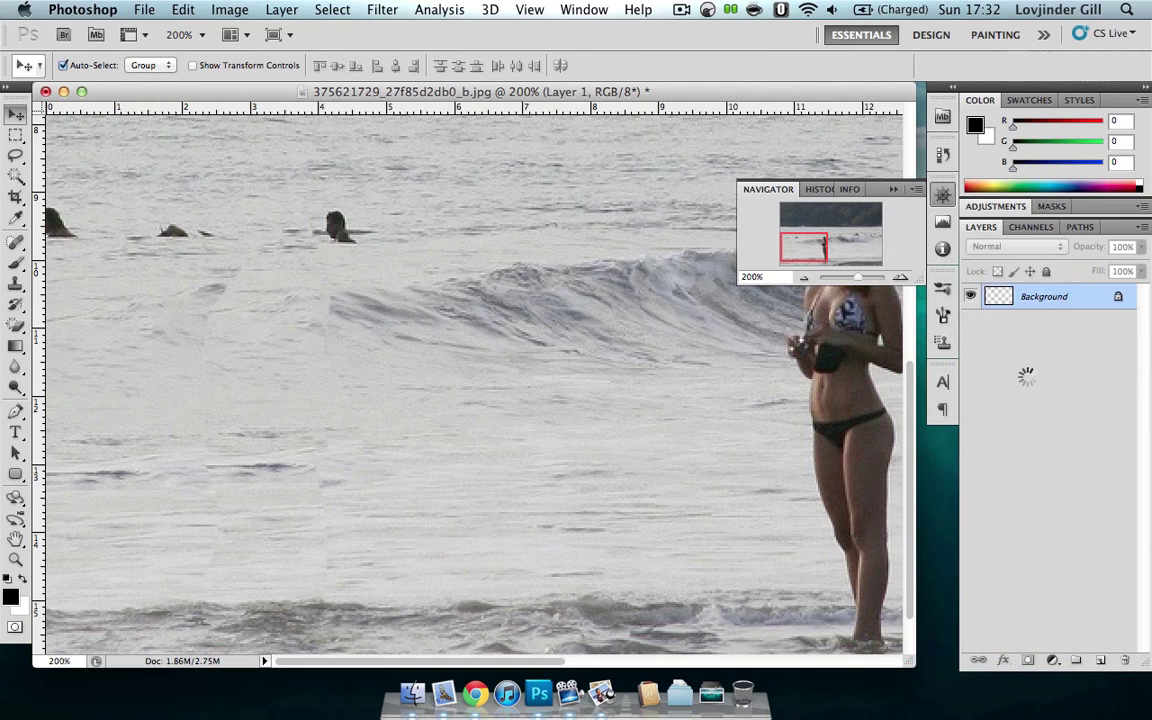
# Clone Stamp nearby water over the dark smudge and the seam near the top
pyautogui.click(15, 284)
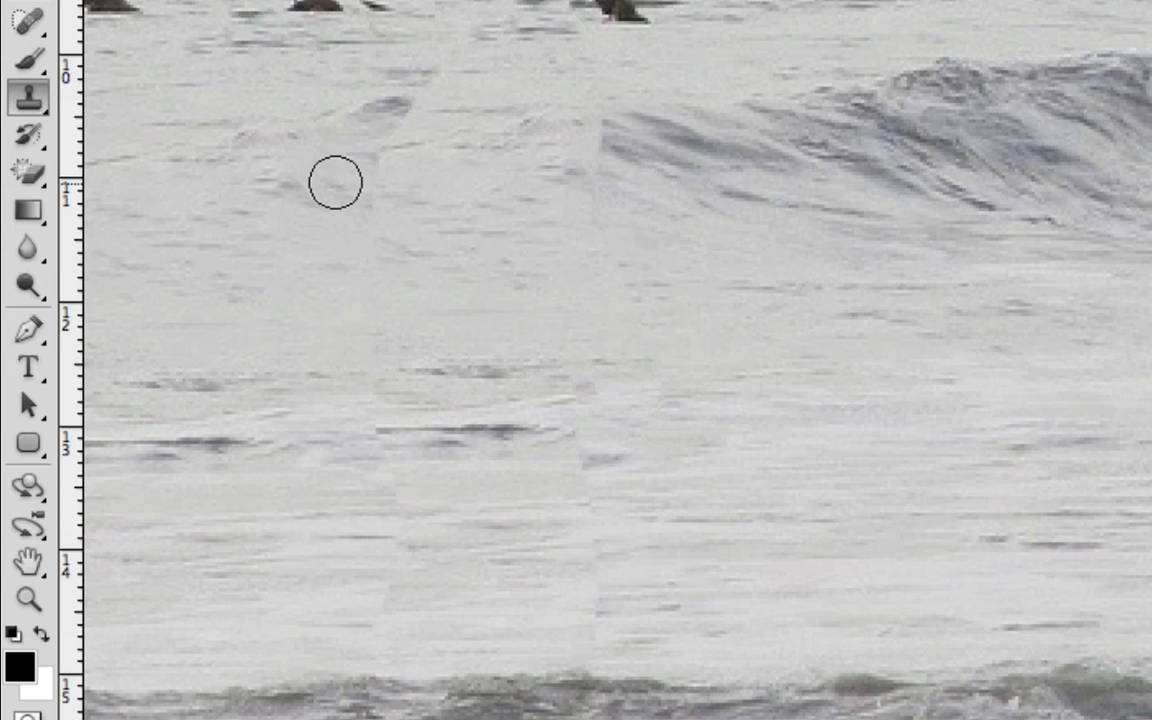
pyautogui.moveTo(378, 189)
pyautogui.mouseDown()
pyautogui.moveTo(406, 129)
pyautogui.moveTo(378, 164)
pyautogui.moveTo(373, 198)
pyautogui.mouseUp()
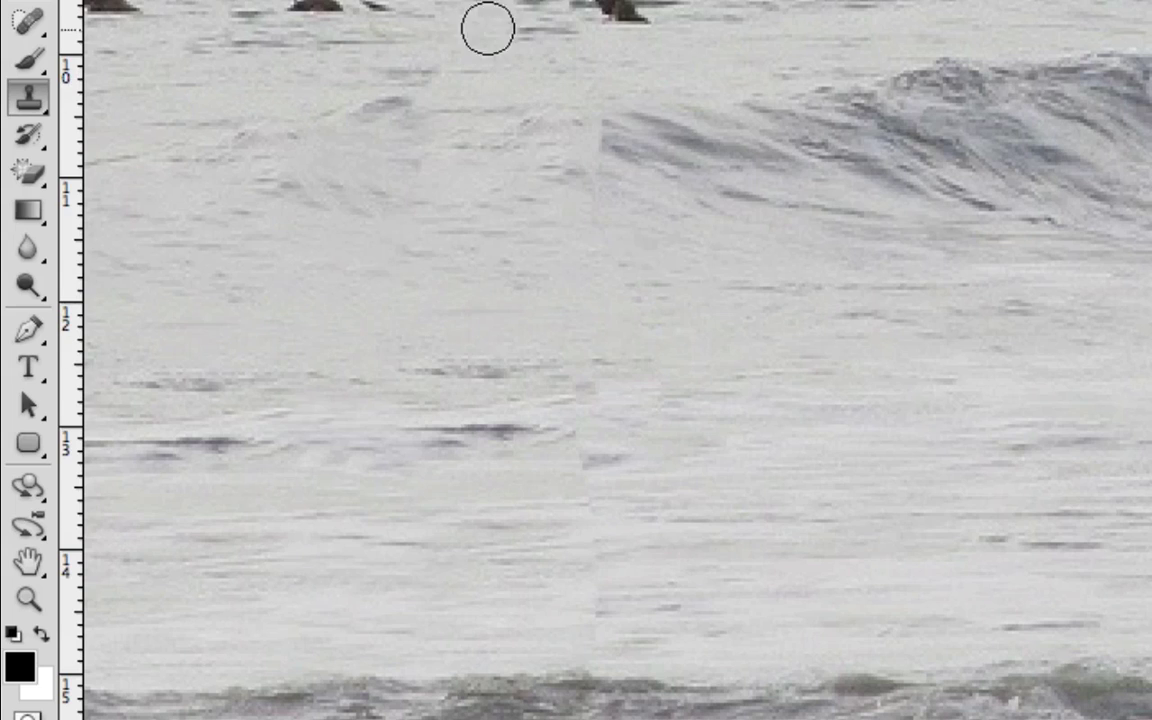
pyautogui.keyDown('alt'); pyautogui.click(634, 66); pyautogui.keyUp('alt')
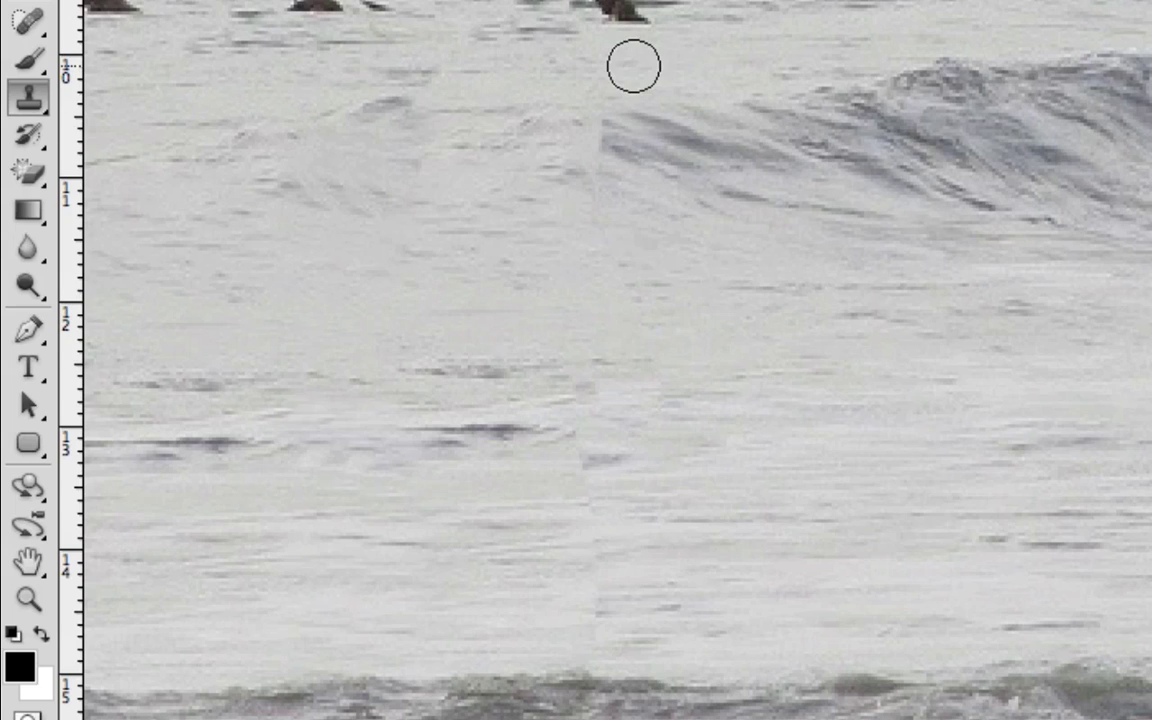
pyautogui.moveTo(594, 72)
pyautogui.mouseDown()
pyautogui.moveTo(597, 153)
pyautogui.moveTo(594, 136)
pyautogui.moveTo(584, 328)
pyautogui.moveTo(570, 375)
pyautogui.moveTo(581, 650)
pyautogui.mouseUp()
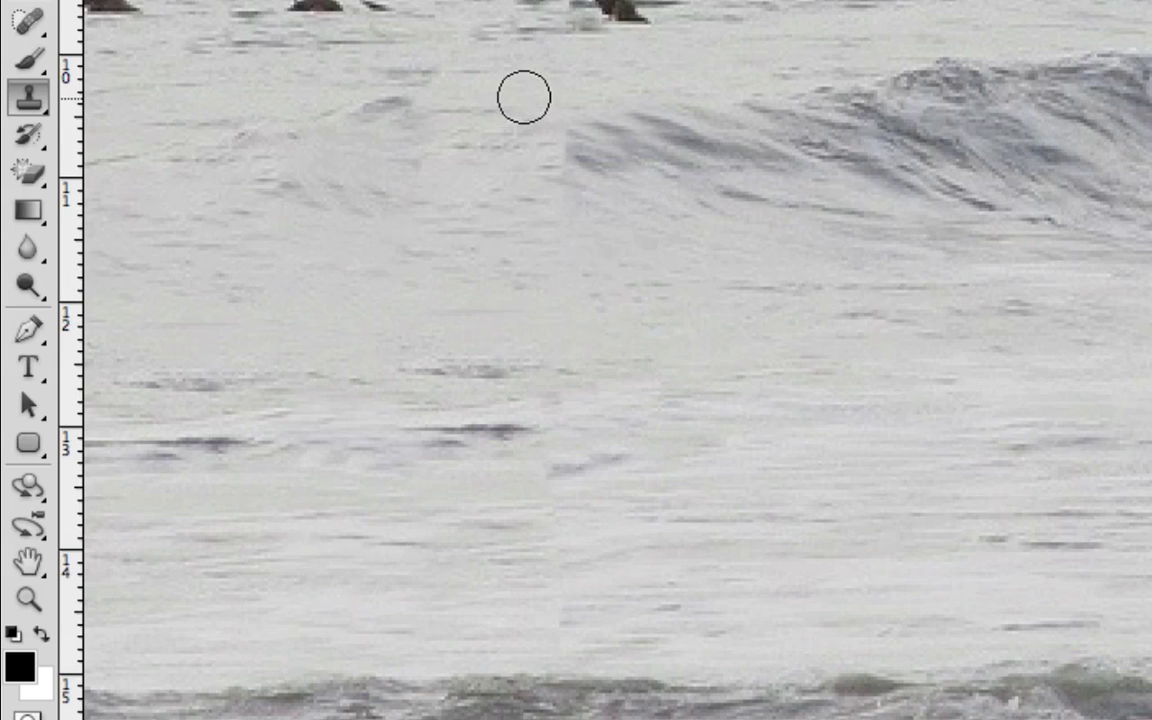
pyautogui.moveTo(548, 85)
pyautogui.mouseDown()
pyautogui.moveTo(542, 197)
pyautogui.moveTo(511, 146)
pyautogui.moveTo(476, 166)
pyautogui.mouseUp()
pyautogui.moveTo(551, 240)
pyautogui.mouseDown()
pyautogui.moveTo(478, 188)
pyautogui.moveTo(483, 163)
pyautogui.moveTo(535, 149)
pyautogui.moveTo(534, 166)
pyautogui.mouseUp()
# Resample open water and clone over the vertical seam and the lower surf
pyautogui.keyDown('alt'); pyautogui.click(481, 162); pyautogui.keyUp('alt')
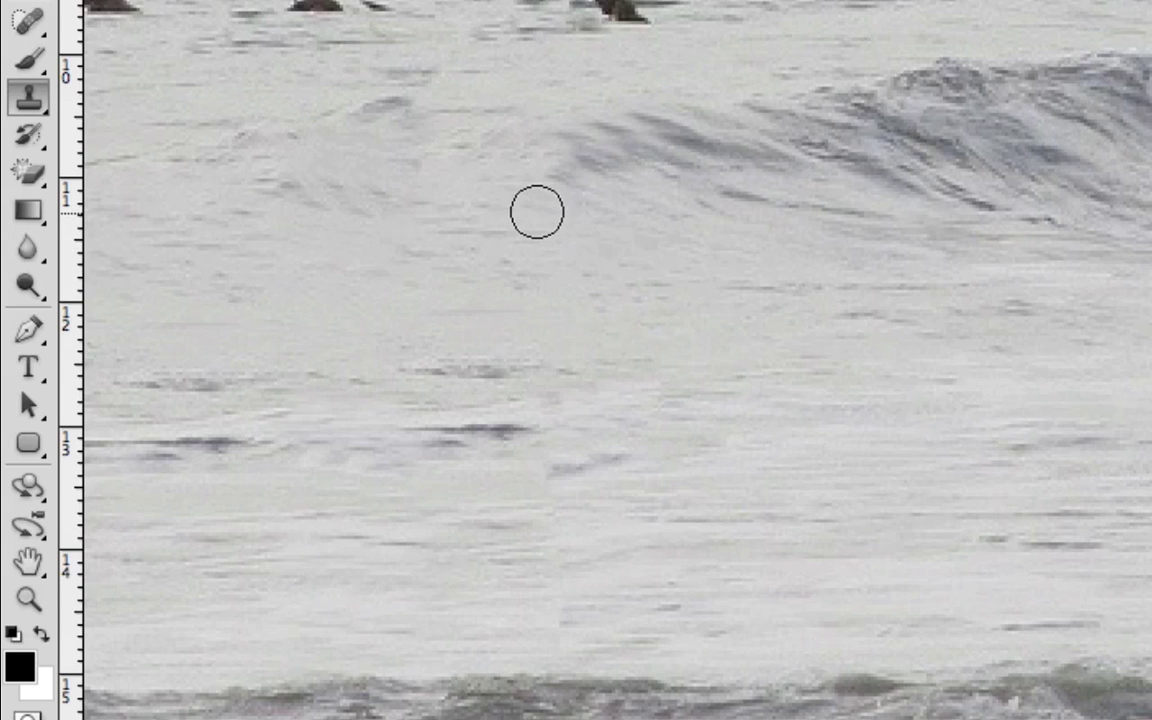
pyautogui.keyDown('alt'); pyautogui.click(380, 497); pyautogui.keyUp('alt')
pyautogui.moveTo(408, 474)
pyautogui.mouseDown()
pyautogui.moveTo(447, 468)
pyautogui.moveTo(355, 489)
pyautogui.moveTo(568, 468)
pyautogui.moveTo(558, 487)
pyautogui.moveTo(764, 591)
pyautogui.moveTo(535, 576)
pyautogui.moveTo(663, 368)
pyautogui.moveTo(657, 351)
pyautogui.mouseUp()
pyautogui.keyDown('alt'); pyautogui.click(409, 141); pyautogui.keyUp('alt')
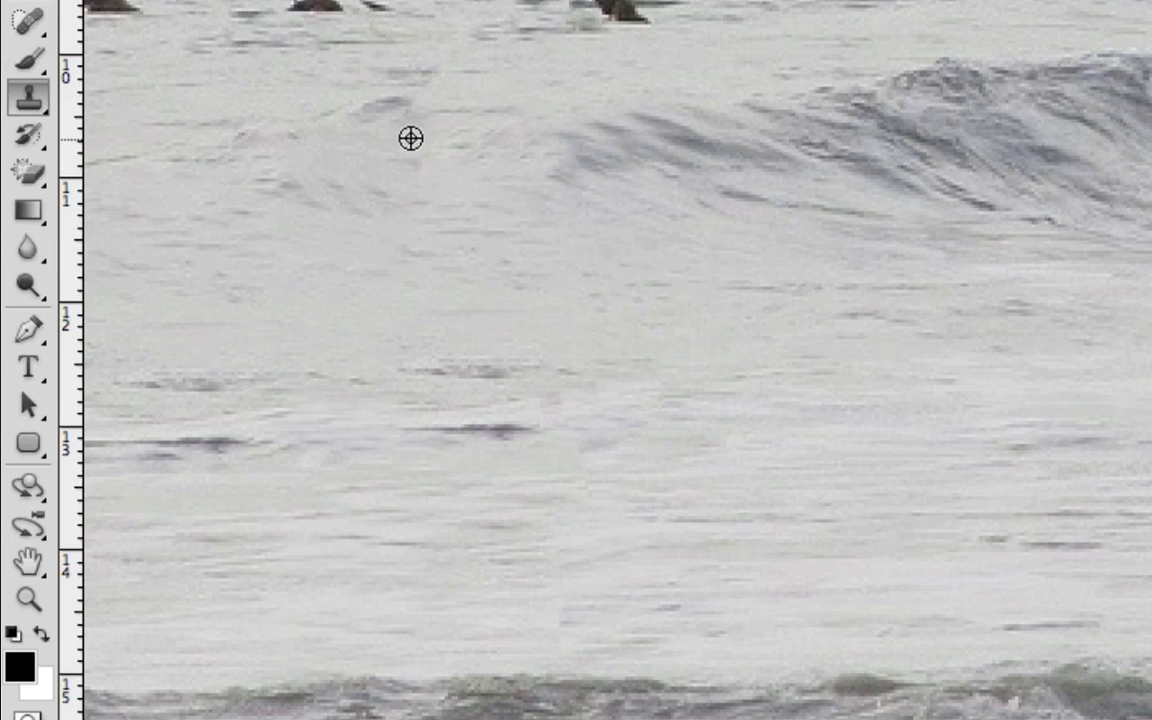
pyautogui.keyDown('alt'); pyautogui.click(609, 620); pyautogui.keyUp('alt')
pyautogui.moveTo(558, 638); pyautogui.dragTo(548, 573)
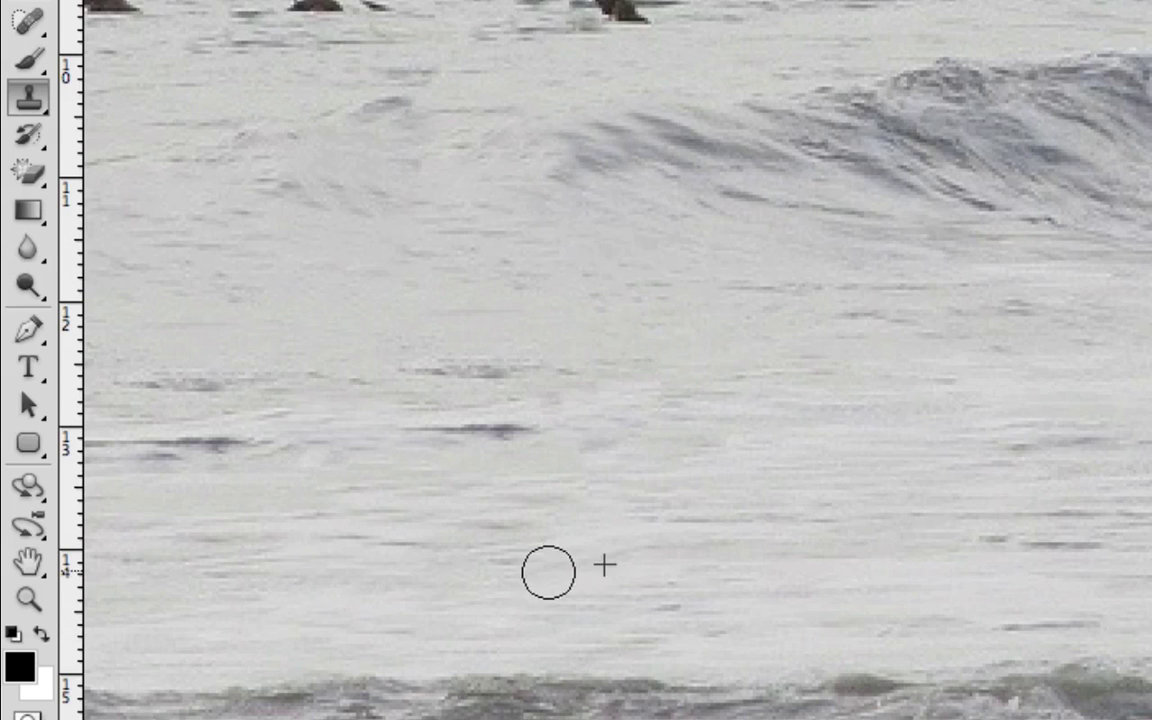
pyautogui.keyDown('alt'); pyautogui.click(641, 470); pyautogui.keyUp('alt')
pyautogui.moveTo(570, 462)
pyautogui.mouseDown()
pyautogui.moveTo(573, 496)
pyautogui.moveTo(590, 500)
pyautogui.mouseUp()
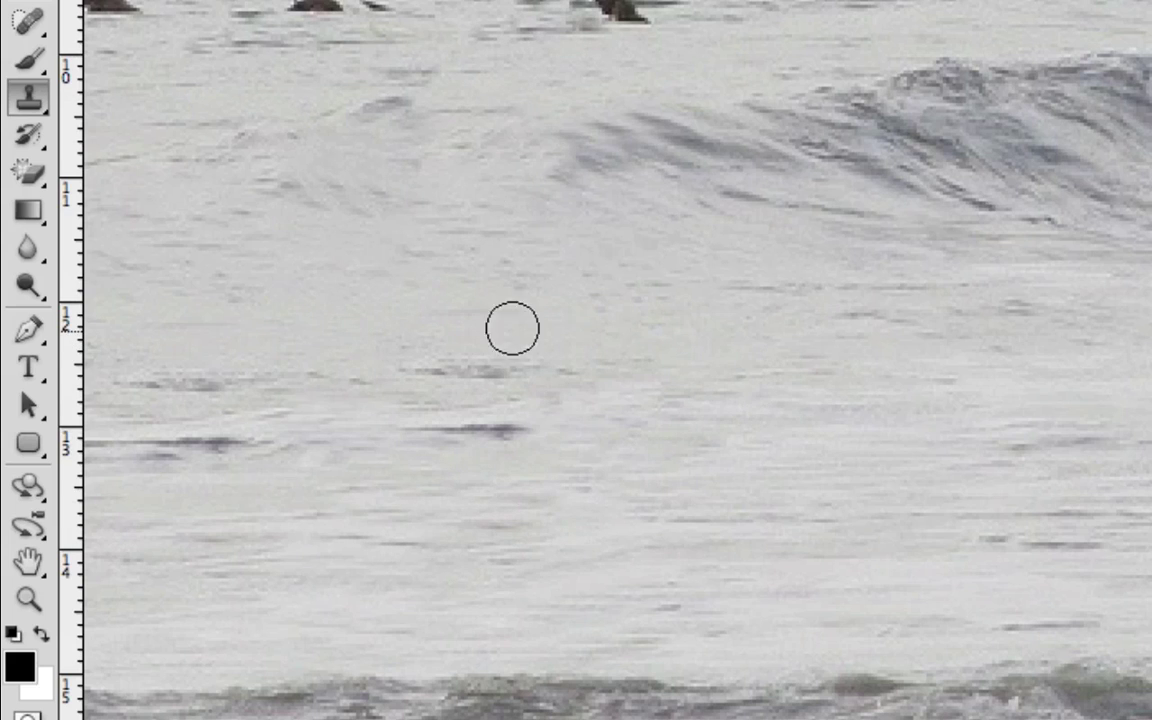
# Clone the wave's dark streaks along the crest's left edge, undoing the last bad patch
pyautogui.keyDown('alt'); pyautogui.click(568, 165); pyautogui.keyUp('alt')
pyautogui.moveTo(542, 170); pyautogui.dragTo(524, 178)
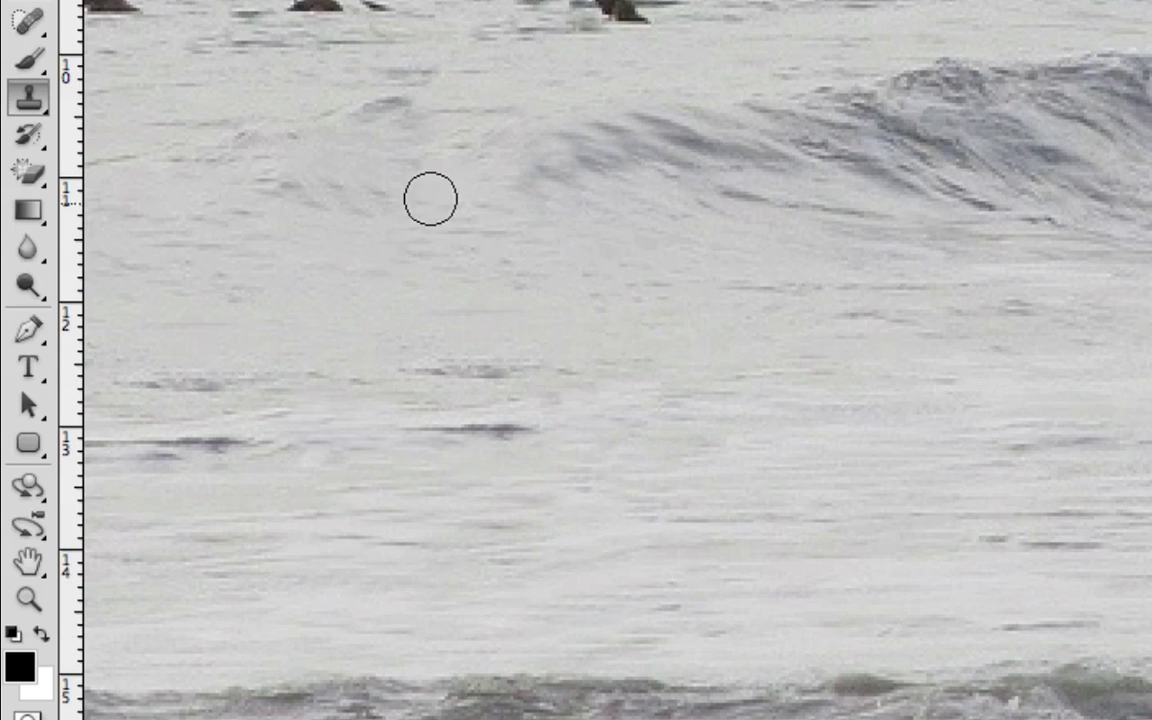
pyautogui.keyDown('alt'); pyautogui.click(797, 123); pyautogui.keyUp('alt')
pyautogui.moveTo(627, 147)
pyautogui.mouseDown()
pyautogui.moveTo(554, 156)
pyautogui.moveTo(660, 91)
pyautogui.moveTo(673, 98)
pyautogui.moveTo(664, 123)
pyautogui.moveTo(689, 159)
pyautogui.mouseUp()
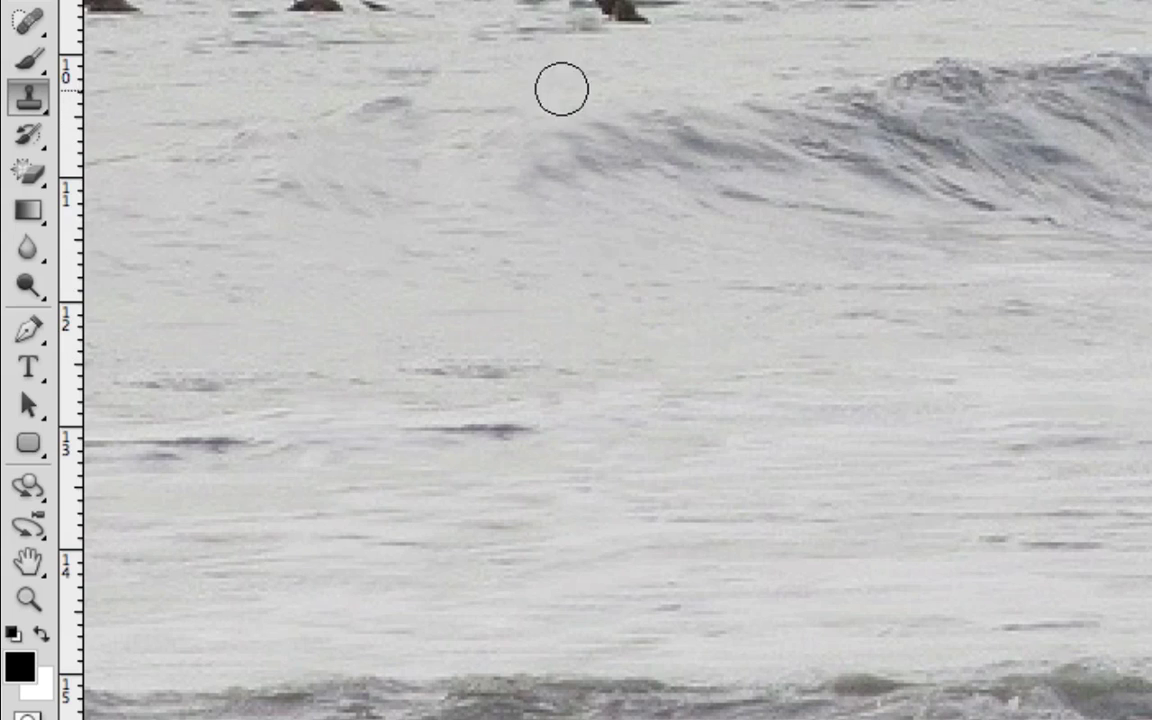
pyautogui.keyDown('alt'); pyautogui.click(661, 75); pyautogui.keyUp('alt')
pyautogui.moveTo(648, 126); pyautogui.dragTo(568, 149)
pyautogui.hotkey('ctrl', 'z')
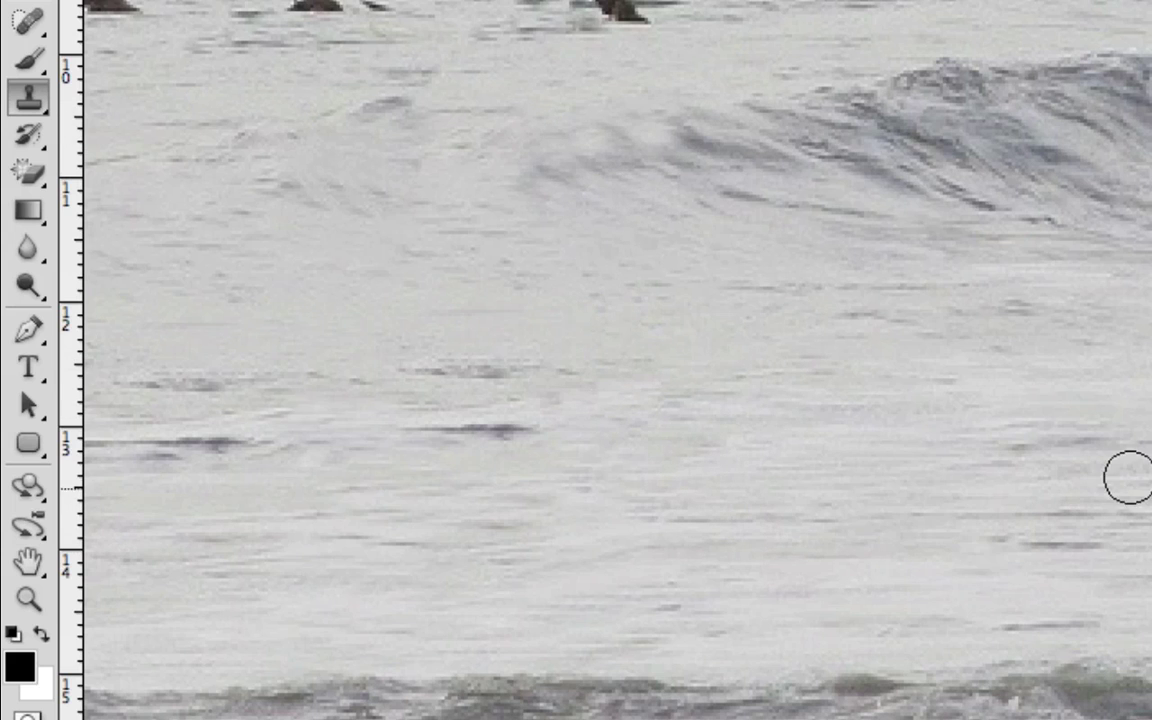
# Check the whole scene zoomed out, then touch up the wave with cloned water
pyautogui.hotkey('ctrl', '-')
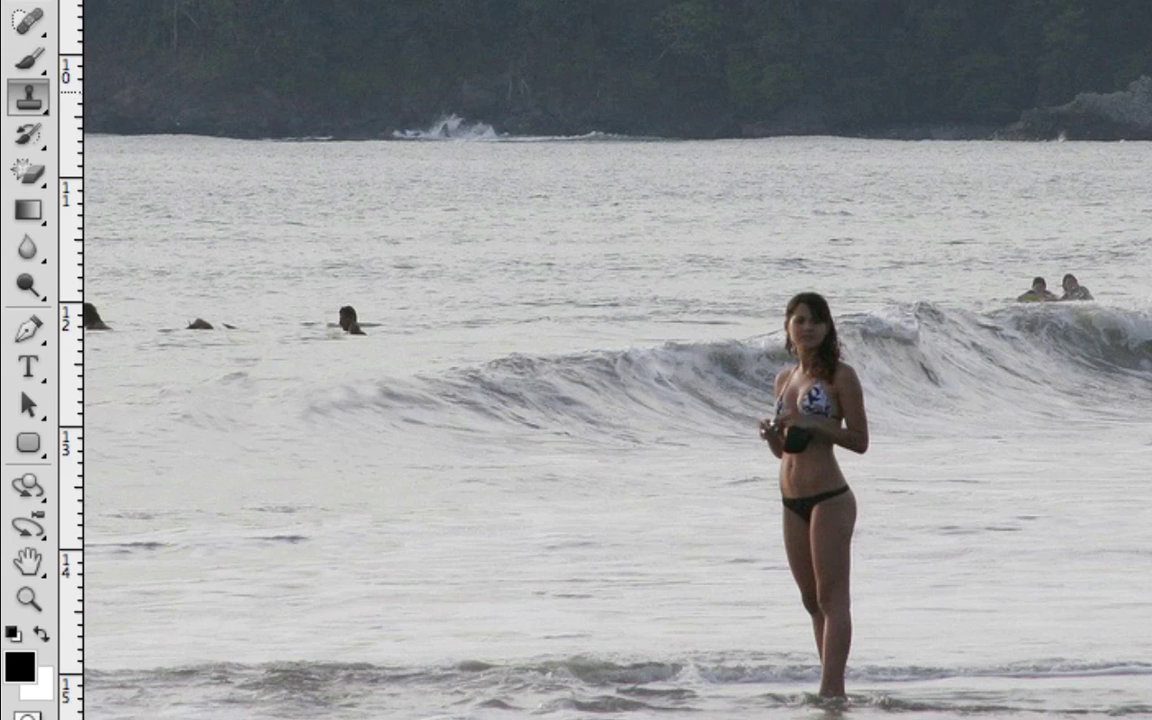
pyautogui.hotkey('ctrl', '+')
pyautogui.hotkey('ctrl', '+')
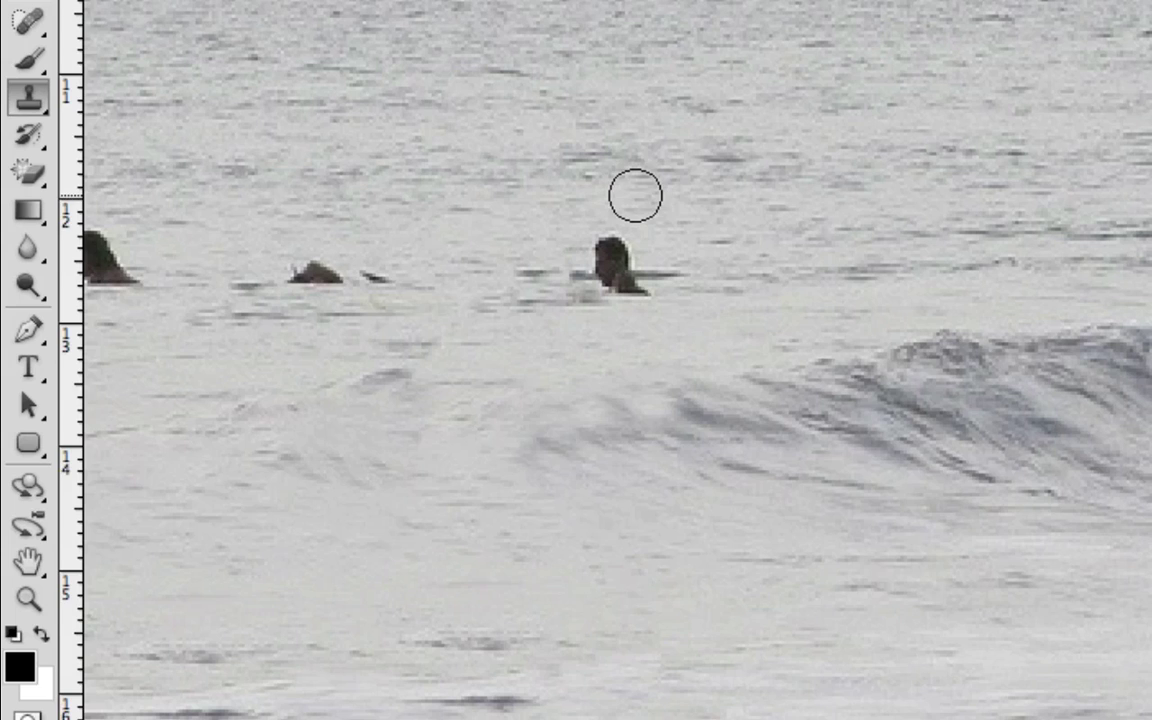
pyautogui.keyDown('alt'); pyautogui.click(710, 405); pyautogui.keyUp('alt')
pyautogui.moveTo(651, 407); pyautogui.dragTo(579, 414)
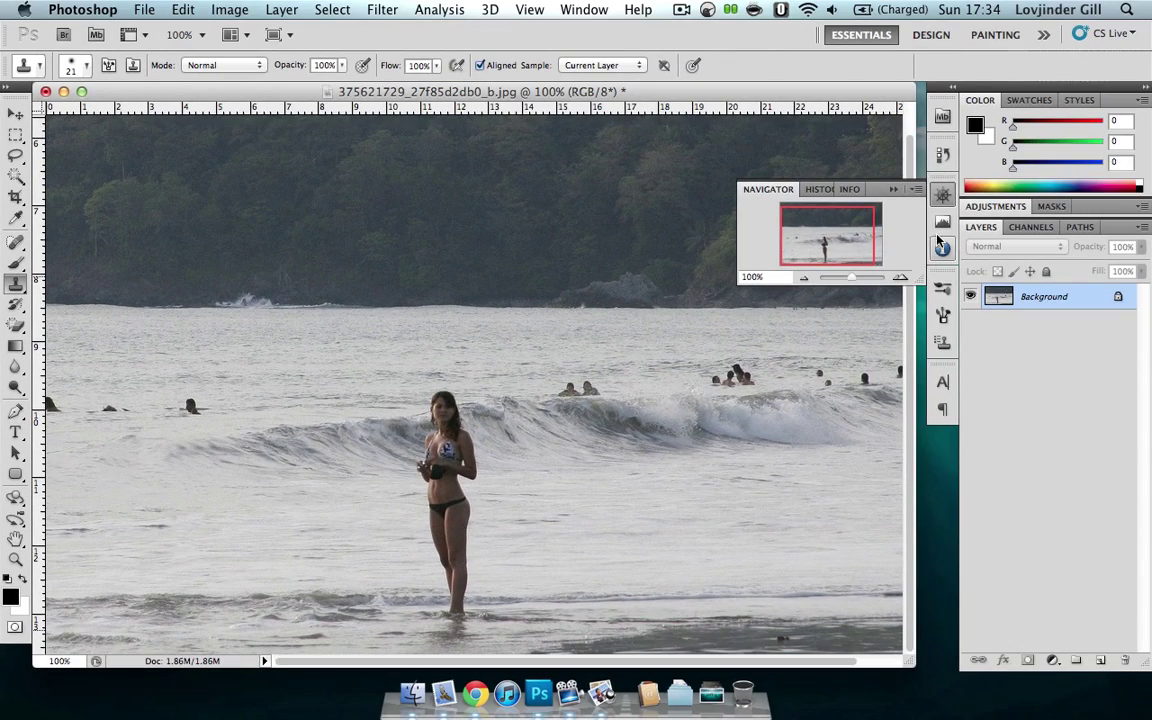
# Compare against the original in the History panel, then return to the last Clone Stamp state
pyautogui.click(941, 197)
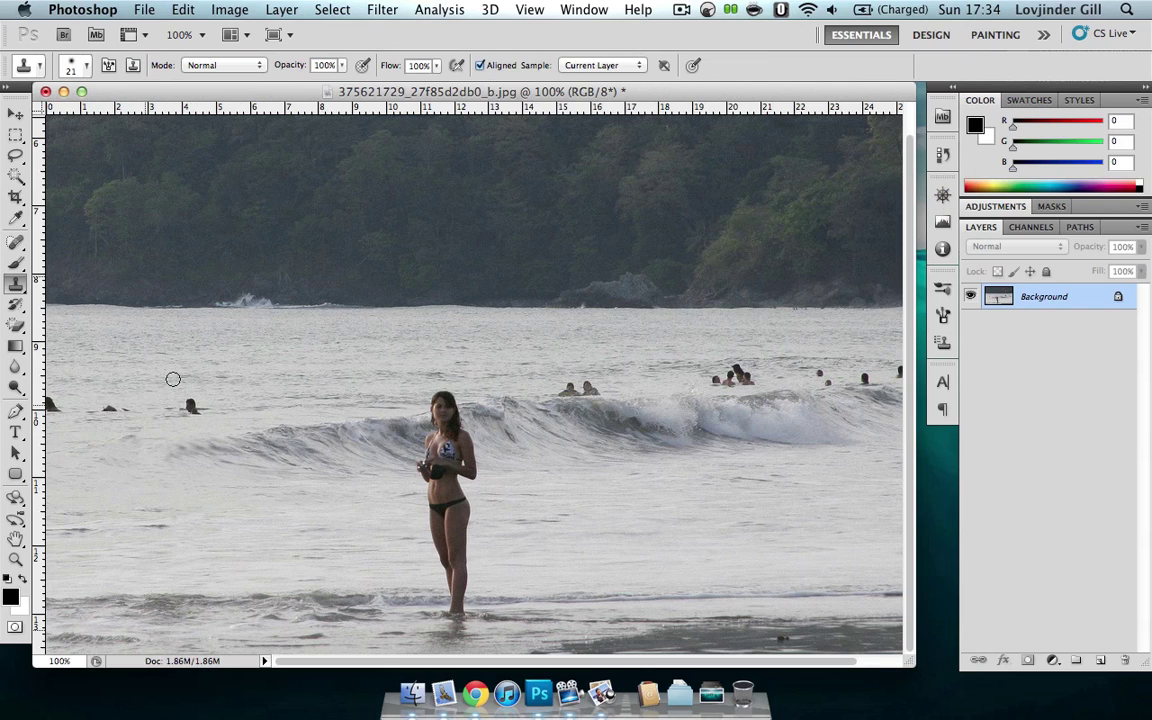
pyautogui.click(943, 157)
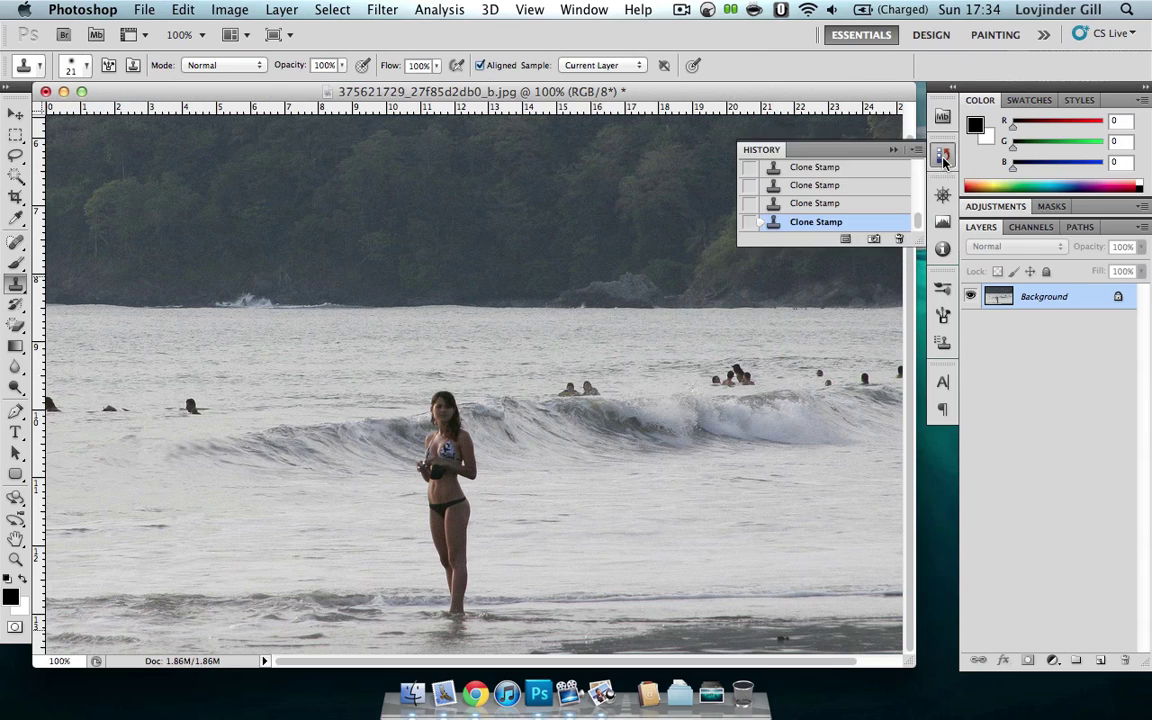
pyautogui.scroll(5, 848, 208)
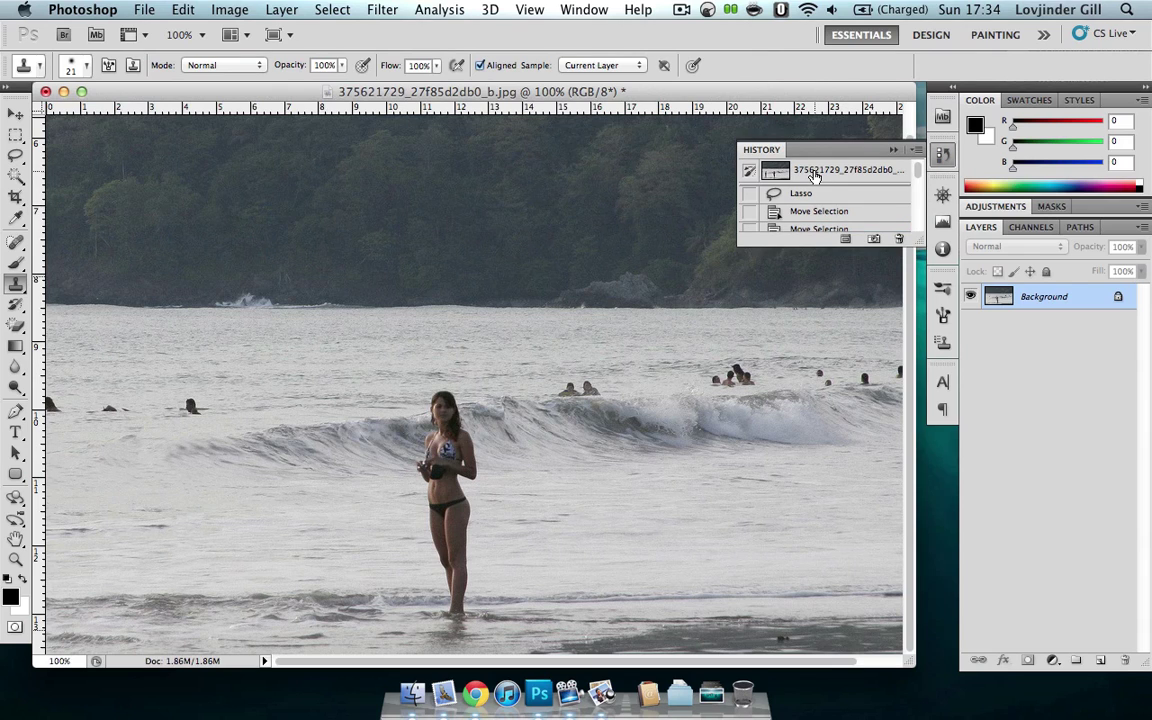
pyautogui.click(815, 172)
pyautogui.scroll(-5, 806, 200)
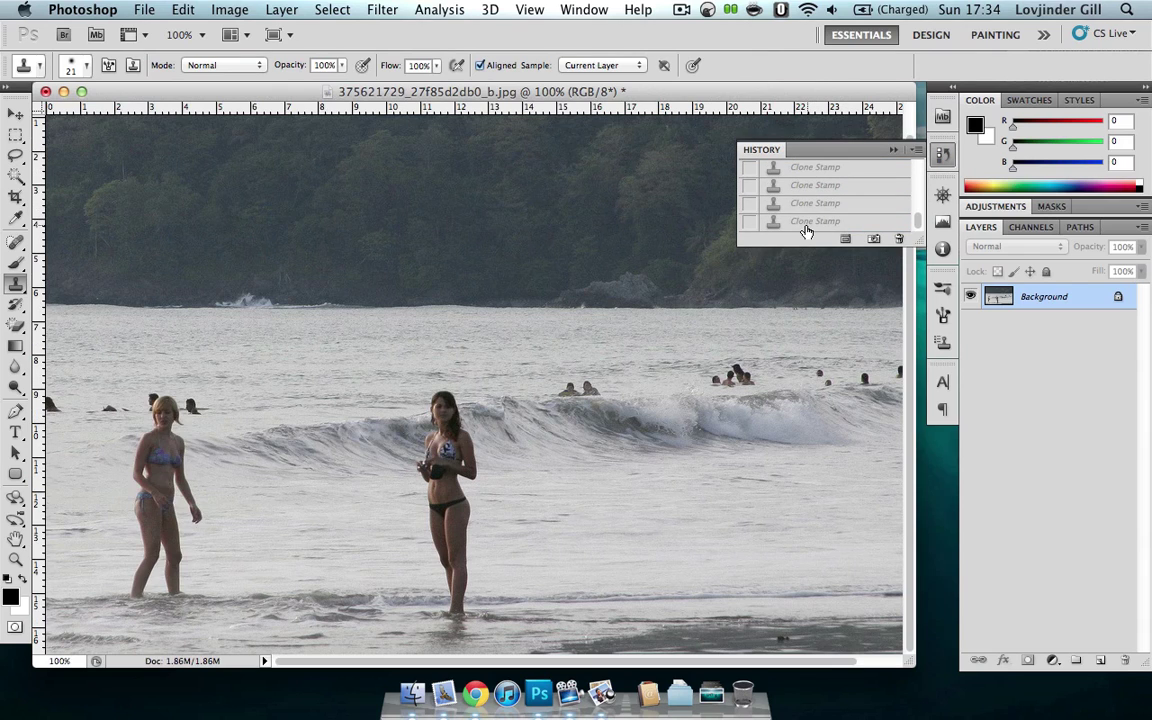
pyautogui.click(806, 222)
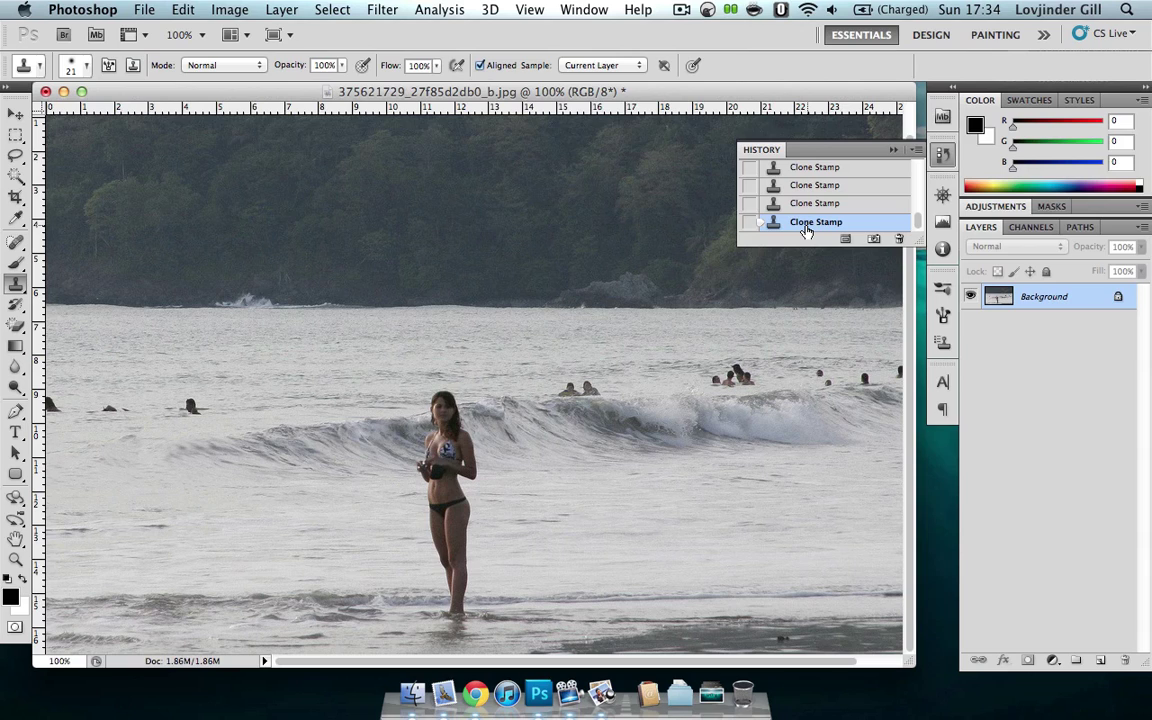